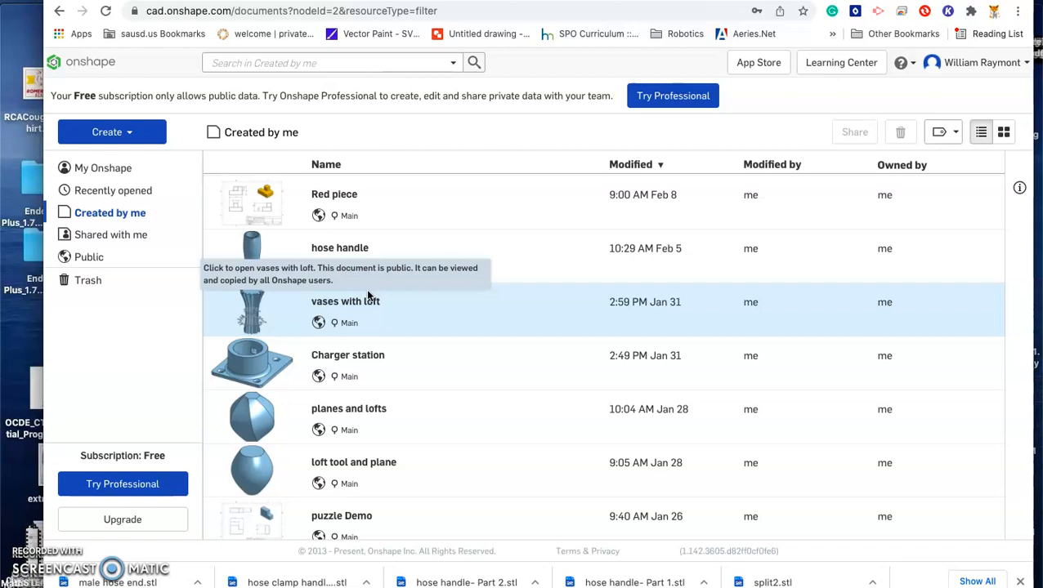
Open the Red piece document, view the model in Part Studio 2 and return to Part Studio 1.
{"action": "left_click", "coordinate": [330, 195]}
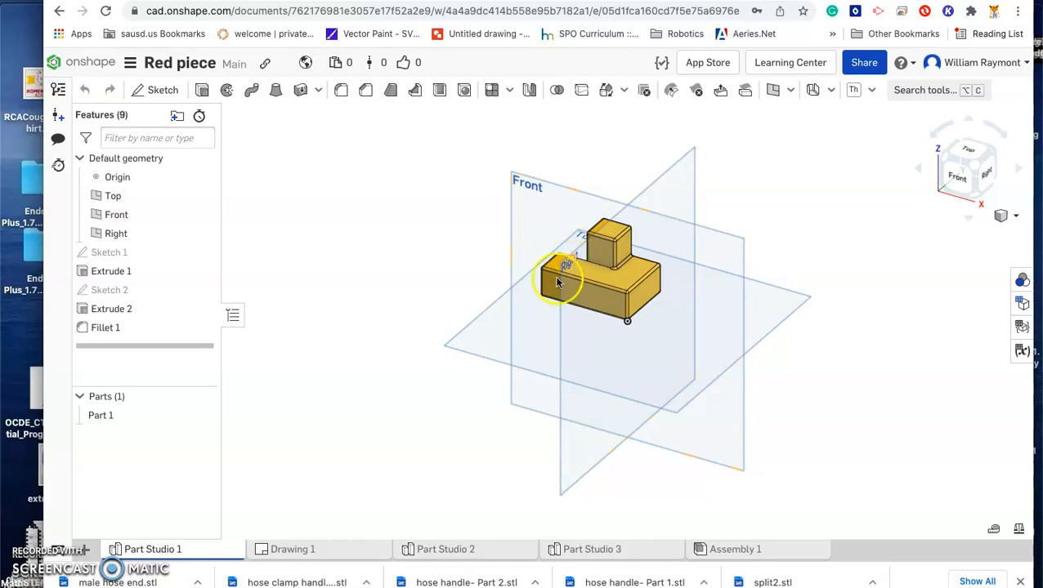
{"action": "left_click", "coordinate": [459, 552]}
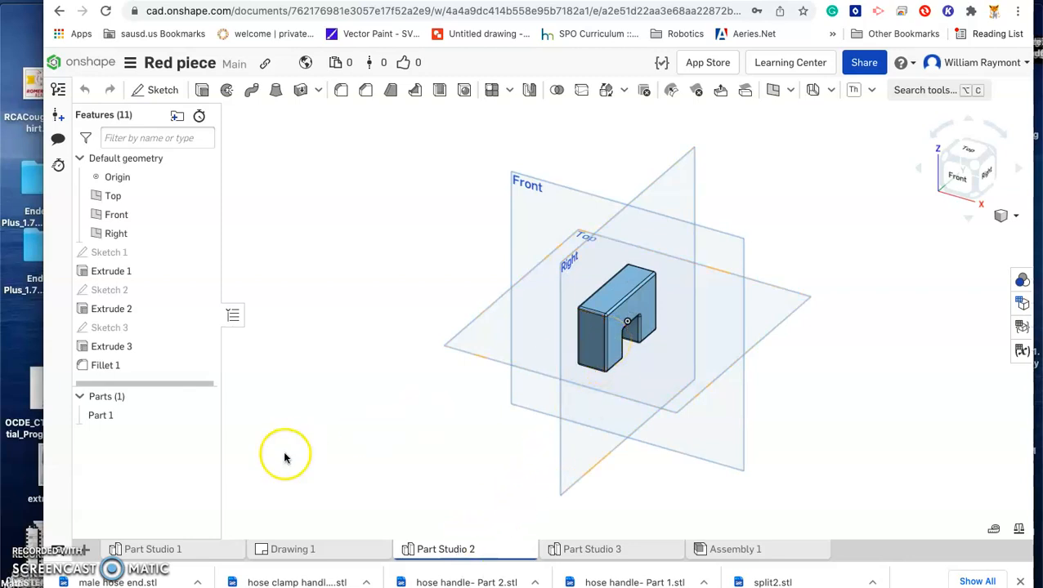
{"action": "left_click", "coordinate": [170, 550]}
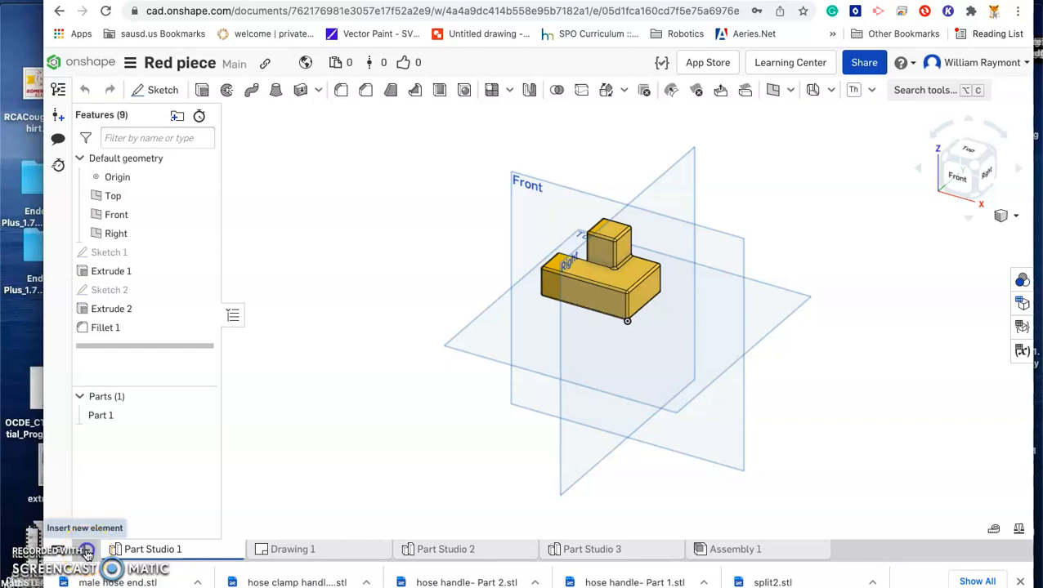
Create a new drawing from the ANSI_A_INCH.dwt template with no views.
{"action": "left_click", "coordinate": [87, 550]}
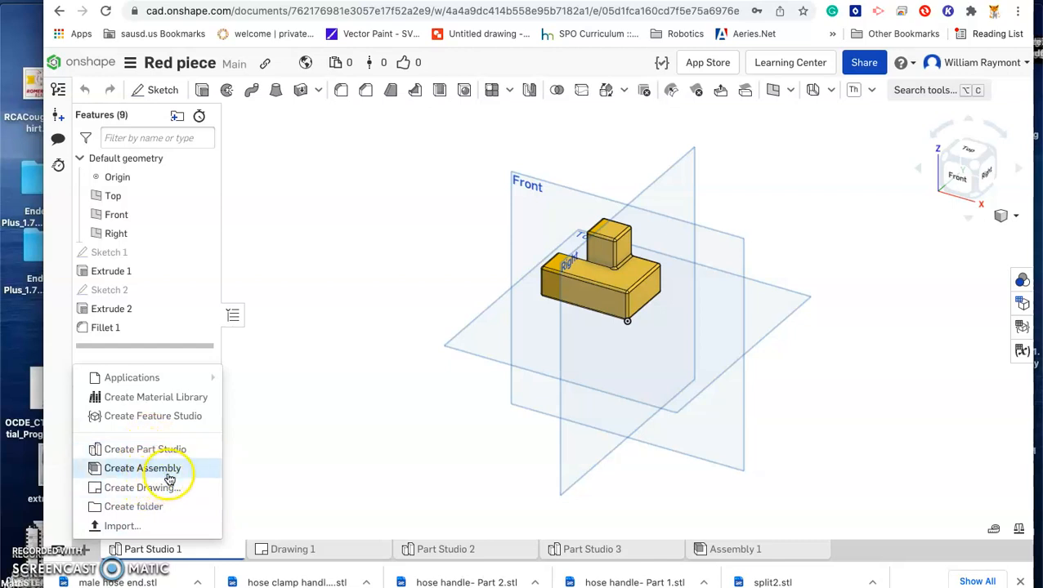
{"action": "left_click", "coordinate": [147, 488]}
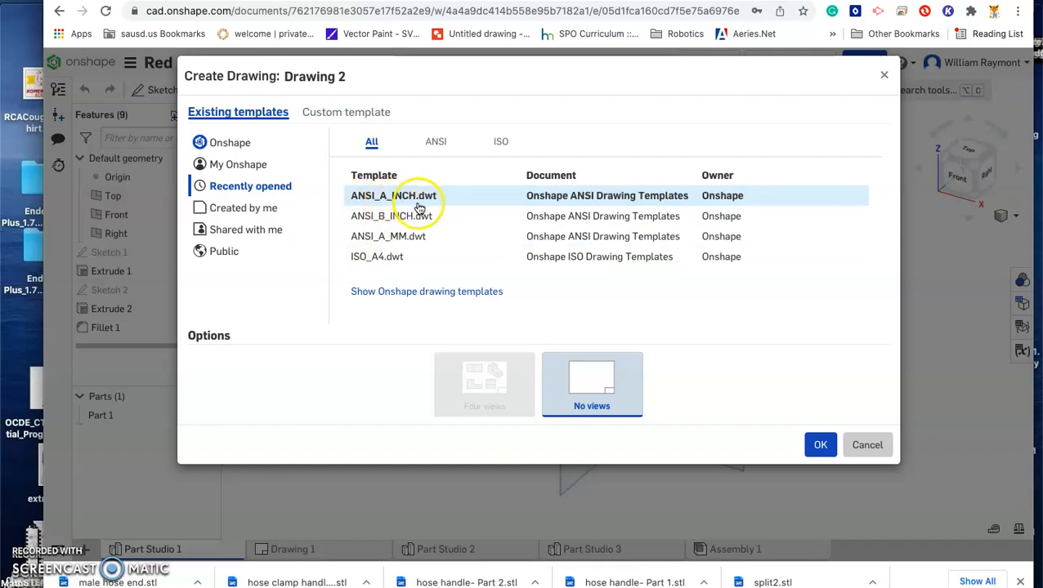
{"action": "left_click", "coordinate": [815, 447]}
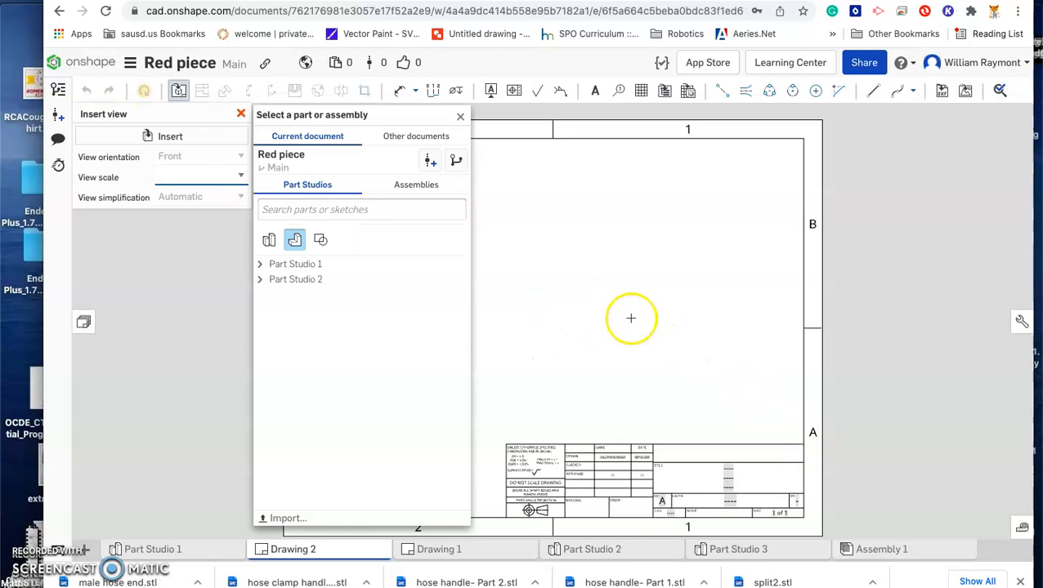
Insert a 1:1 front view of Part 1 from Part Studio 1 in the lower-left area of the sheet.
{"action": "left_click", "coordinate": [293, 266]}
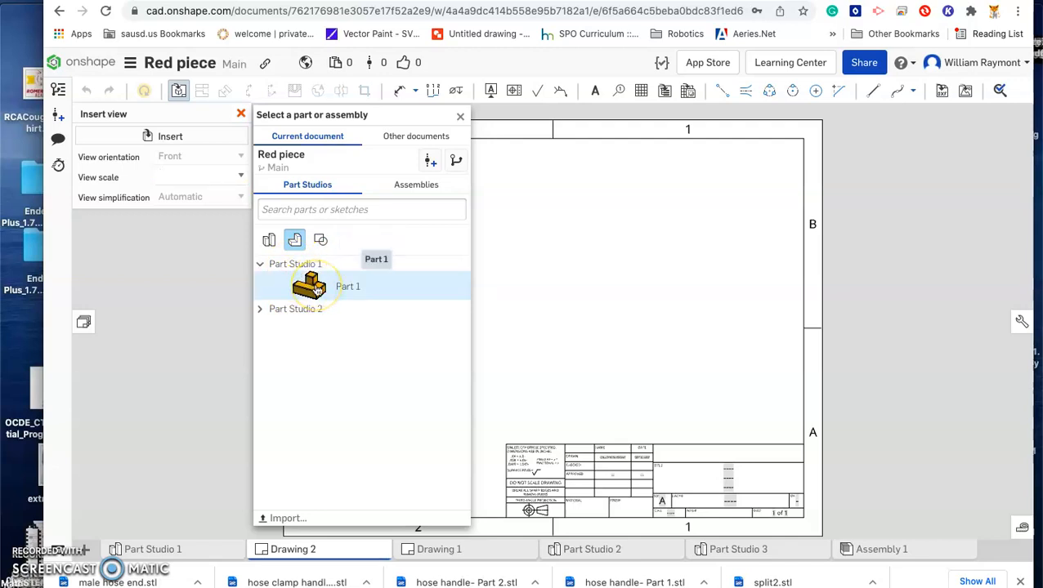
{"action": "left_click", "coordinate": [349, 289]}
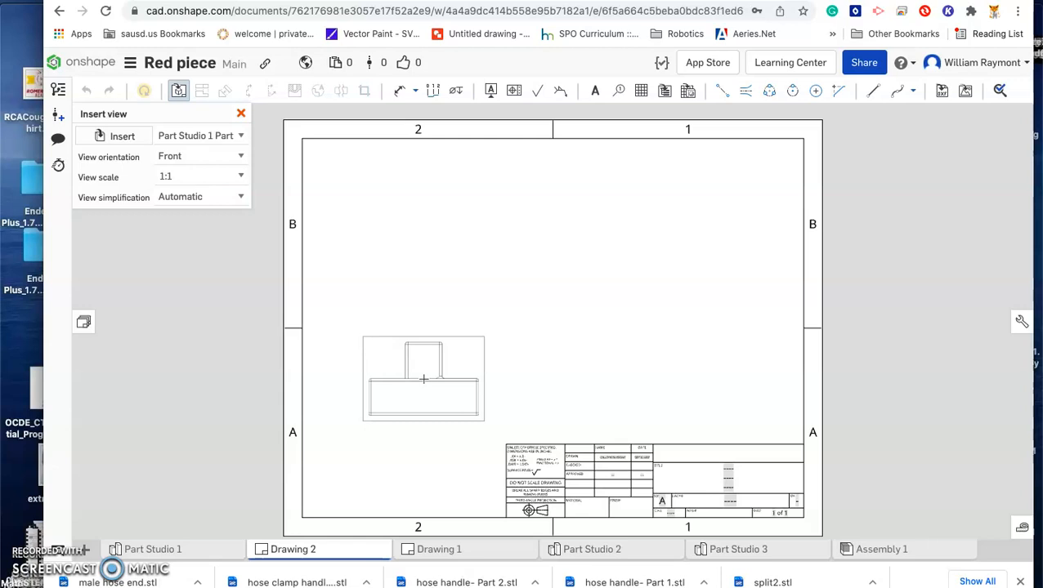
{"action": "left_click", "coordinate": [424, 379]}
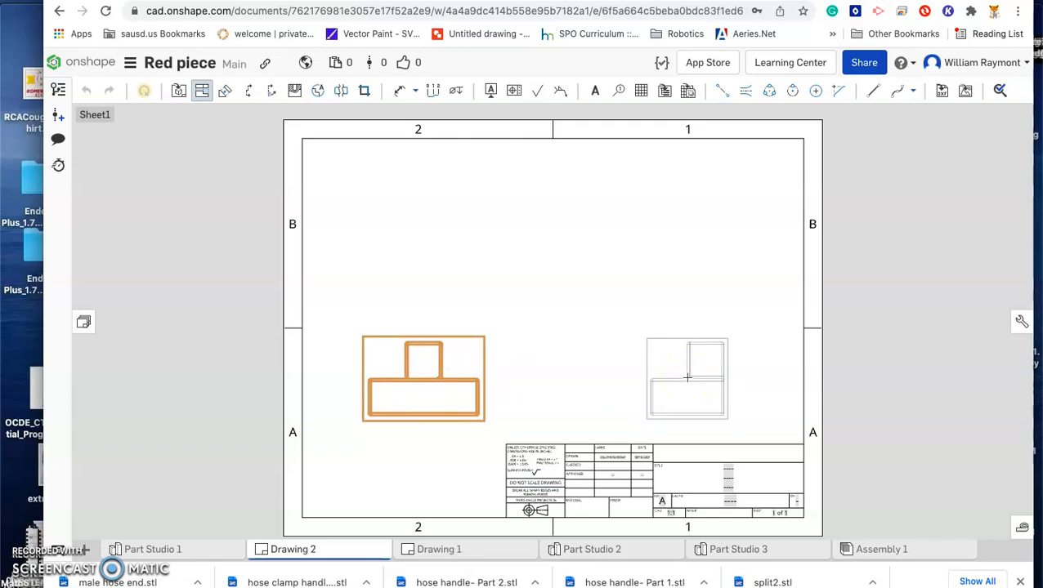
Project the right view beside the front view, the top view above it and an isometric view diagonally up to the right.
{"action": "left_click", "coordinate": [687, 377]}
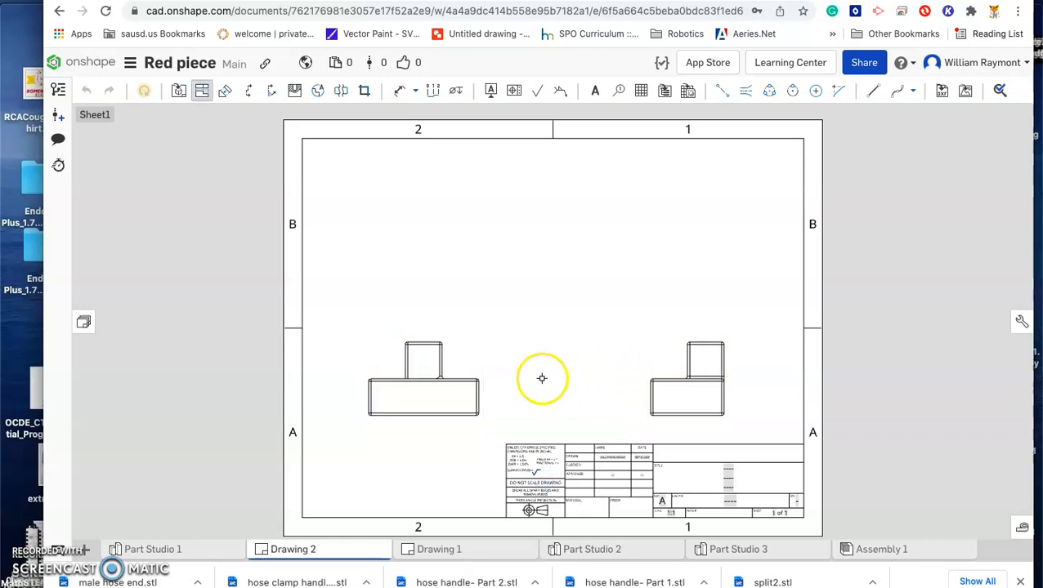
{"action": "left_click", "coordinate": [424, 373]}
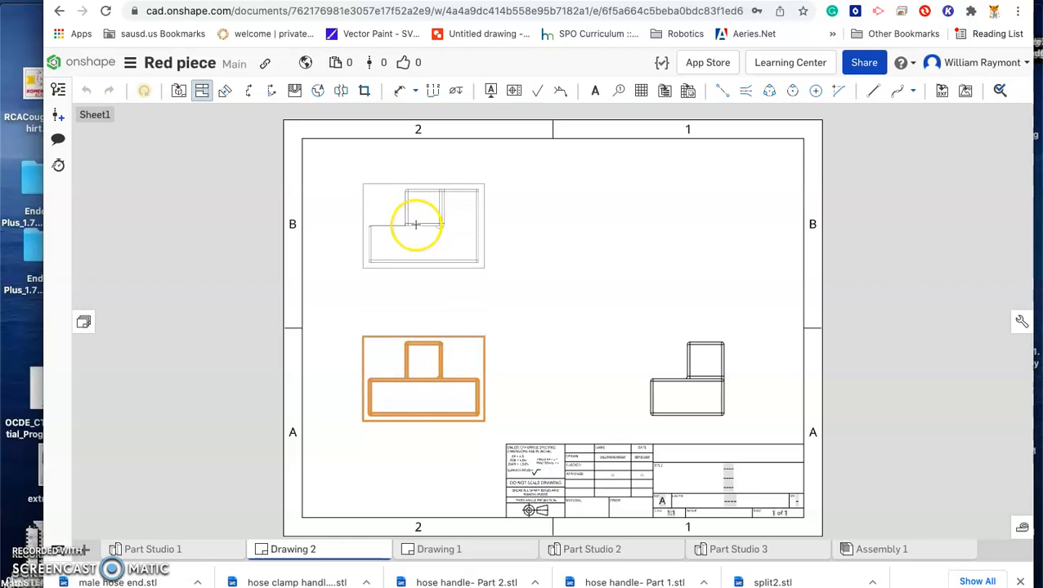
{"action": "left_click", "coordinate": [415, 226]}
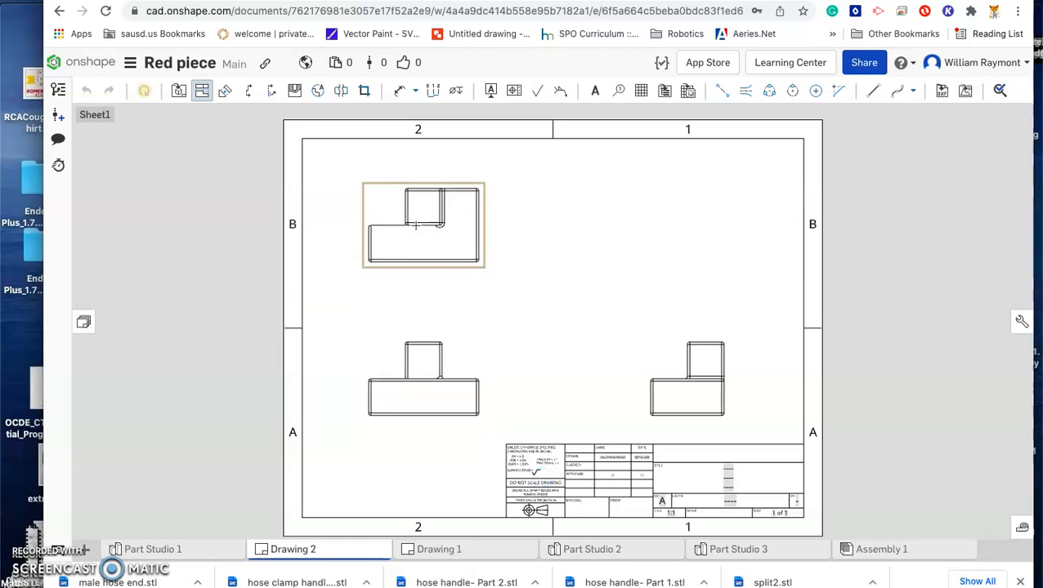
{"action": "left_click", "coordinate": [429, 377]}
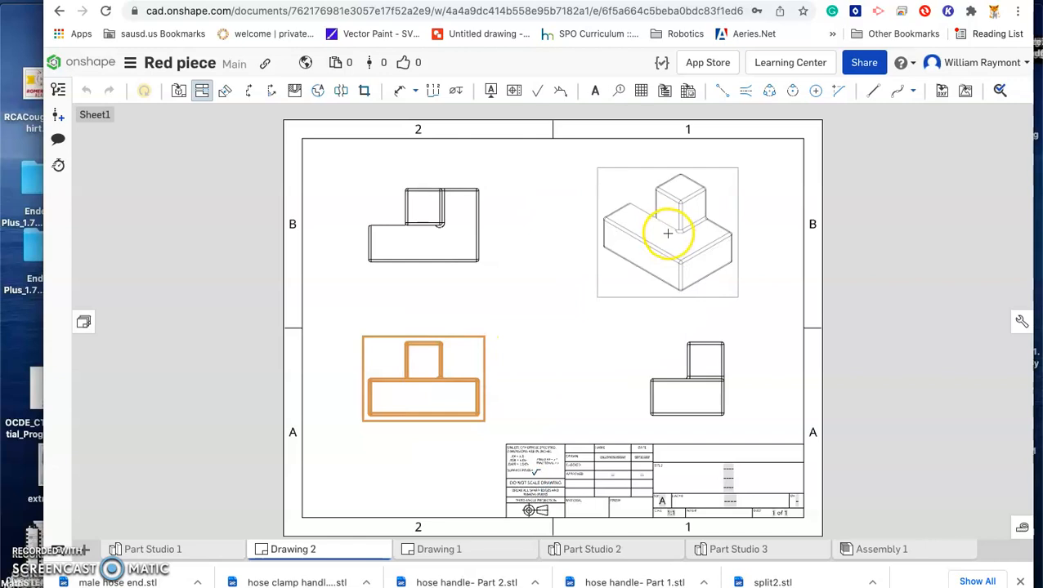
{"action": "left_click", "coordinate": [667, 235]}
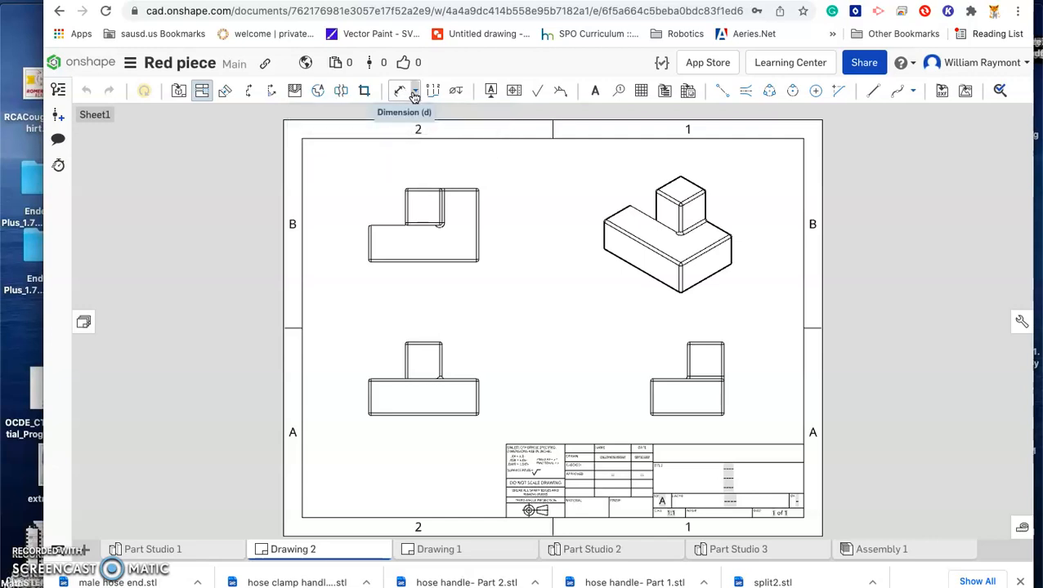
Dimension the upper block's width and the base's overall width in the front view, stacking both dimensions above it.
{"action": "left_click", "coordinate": [415, 91]}
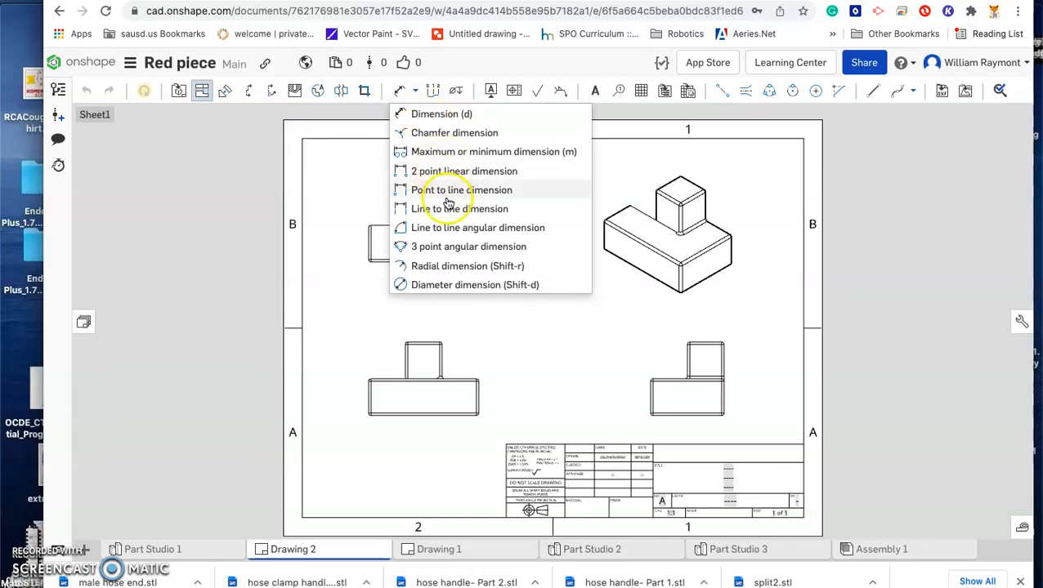
{"action": "left_click", "coordinate": [426, 117]}
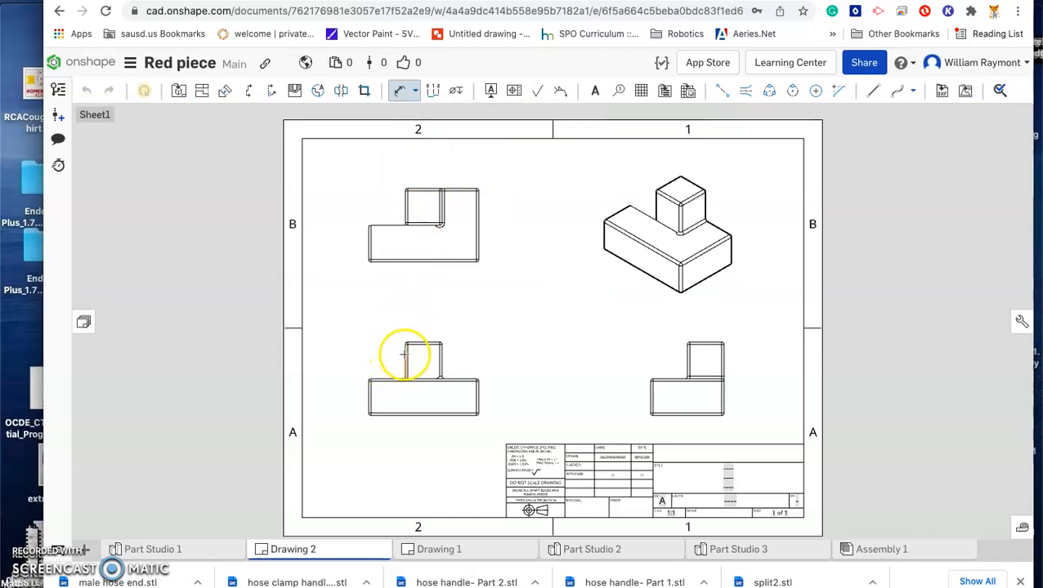
{"action": "left_click", "coordinate": [442, 360]}
{"action": "left_click", "coordinate": [444, 360]}
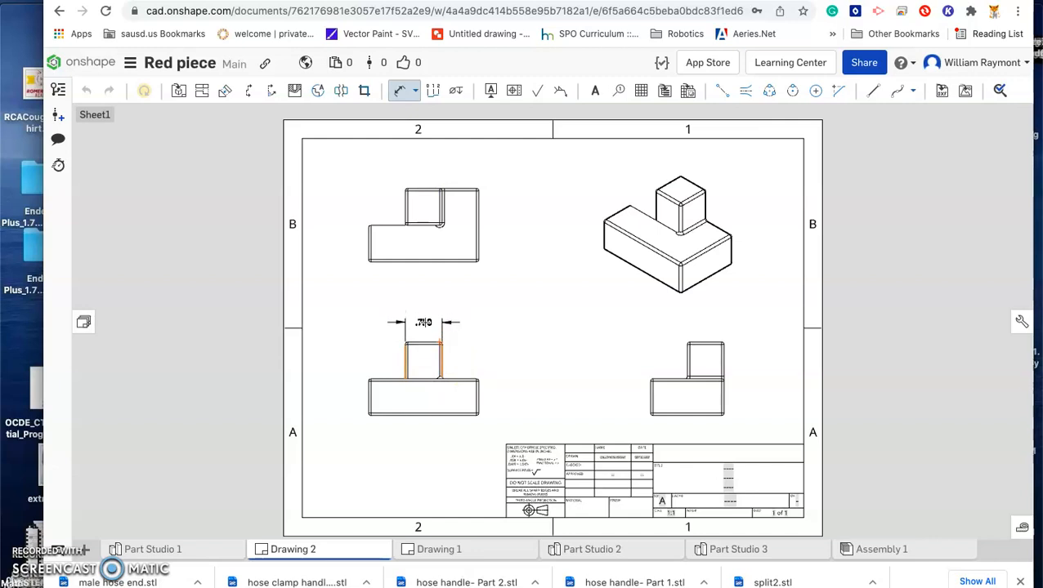
{"action": "left_click", "coordinate": [424, 322]}
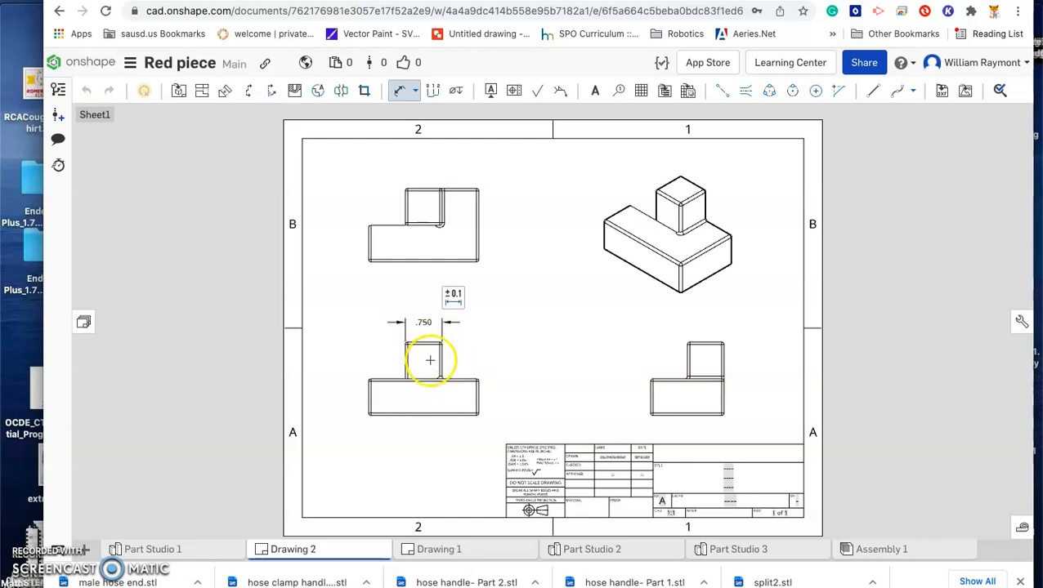
{"action": "left_click", "coordinate": [366, 399]}
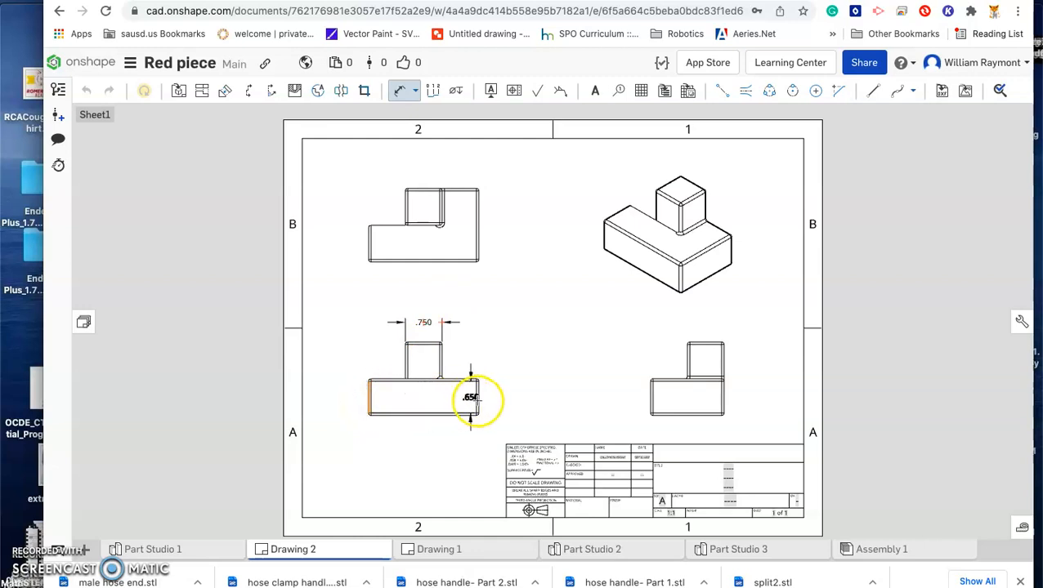
{"action": "left_click", "coordinate": [480, 400]}
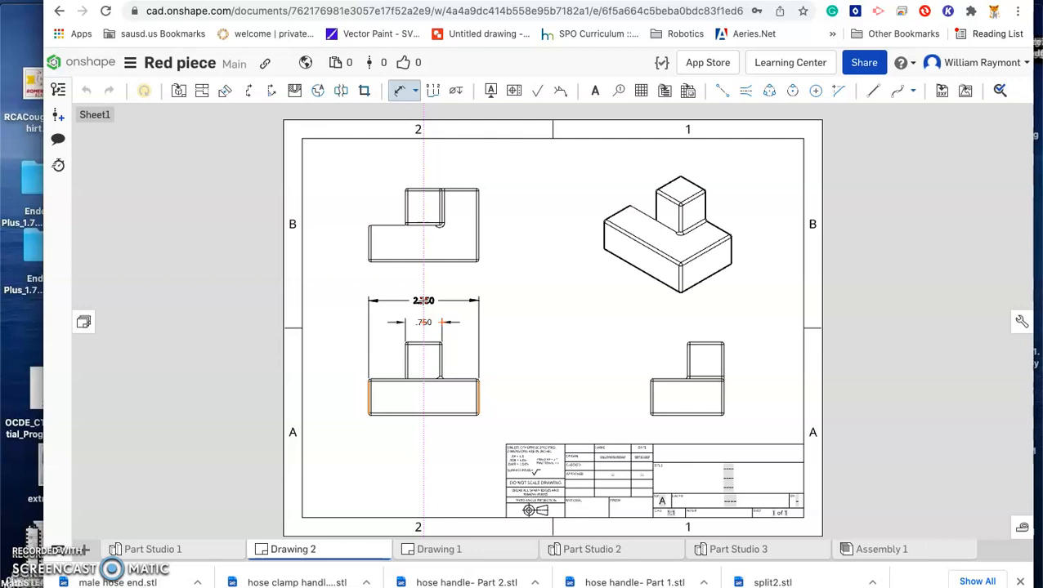
{"action": "left_click", "coordinate": [423, 300]}
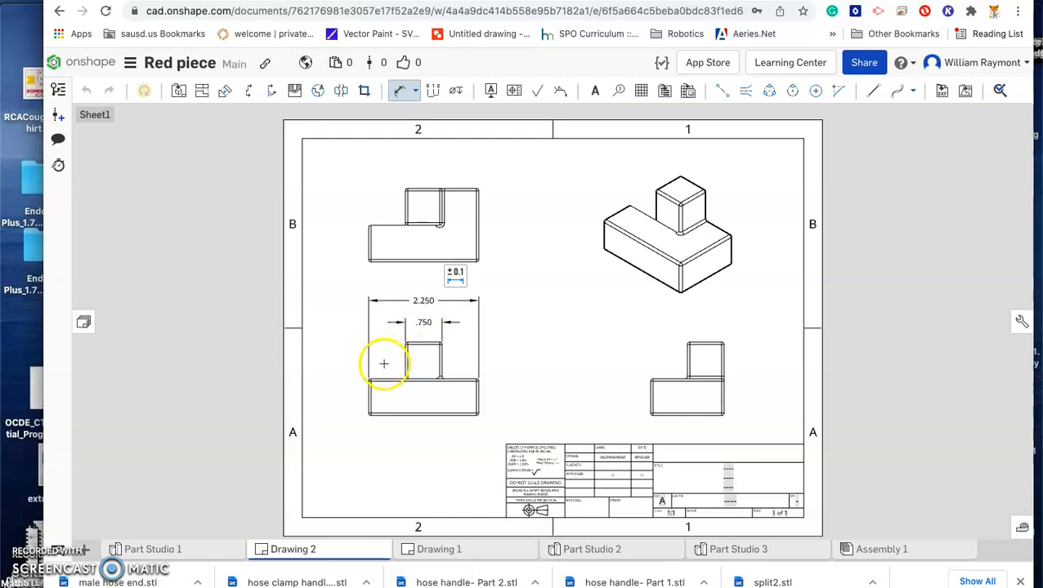
{"action": "left_click", "coordinate": [462, 367]}
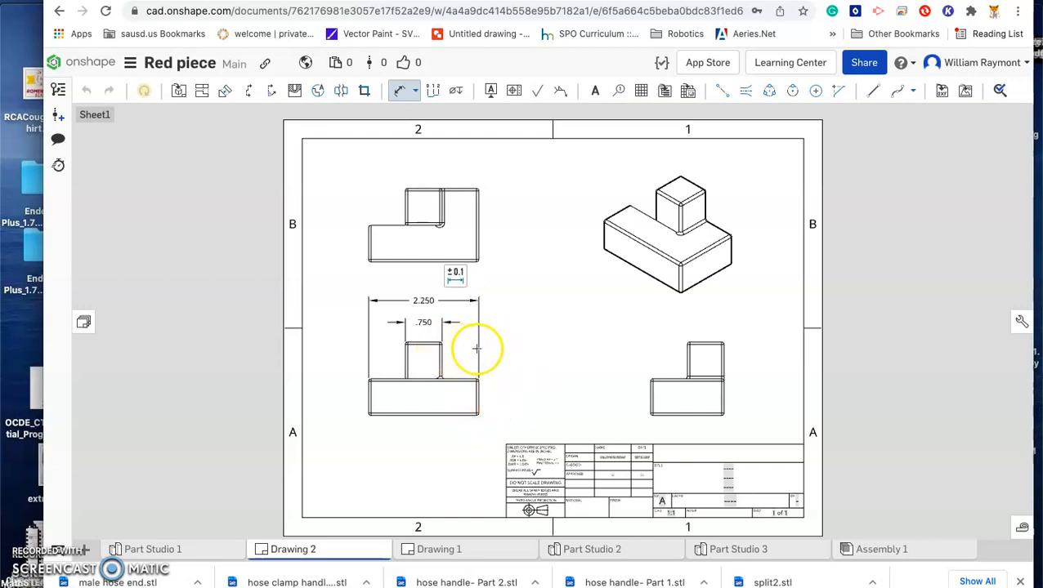
Dimension the overall height and the base's height in the right view, placing both dimensions on its left side.
{"action": "left_click", "coordinate": [706, 342]}
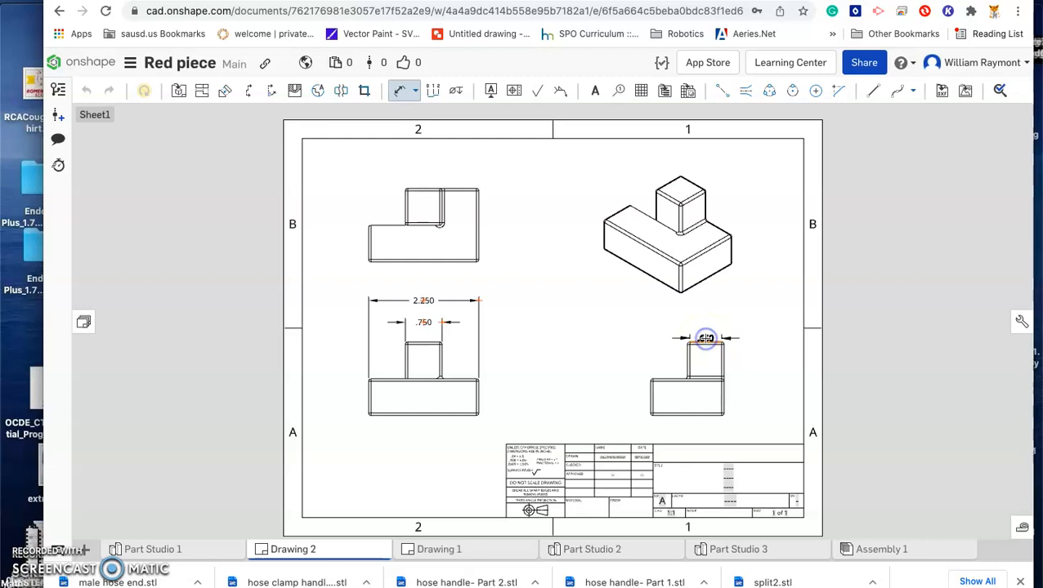
{"action": "left_click", "coordinate": [688, 417]}
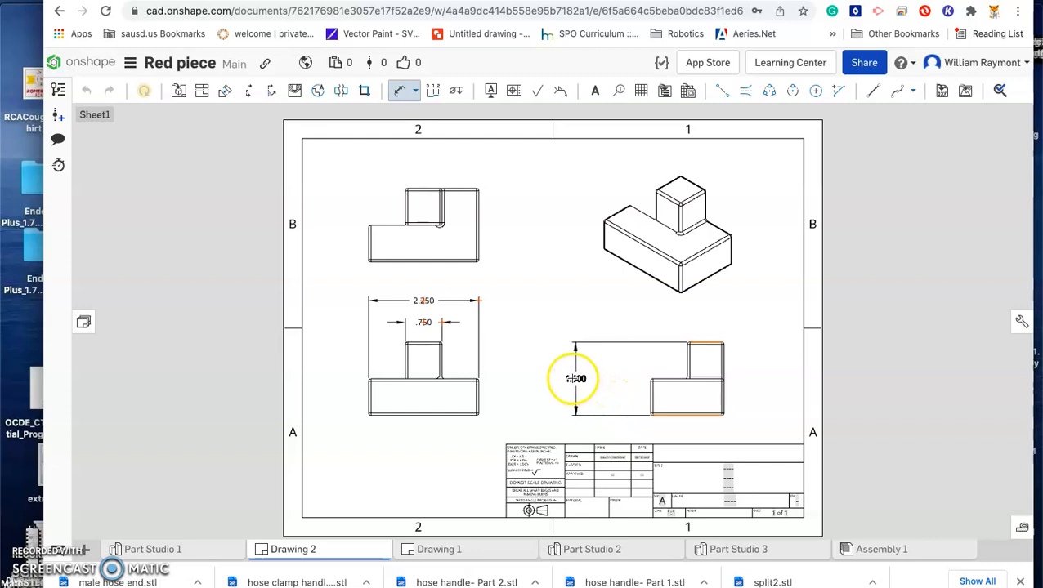
{"action": "left_click", "coordinate": [570, 379]}
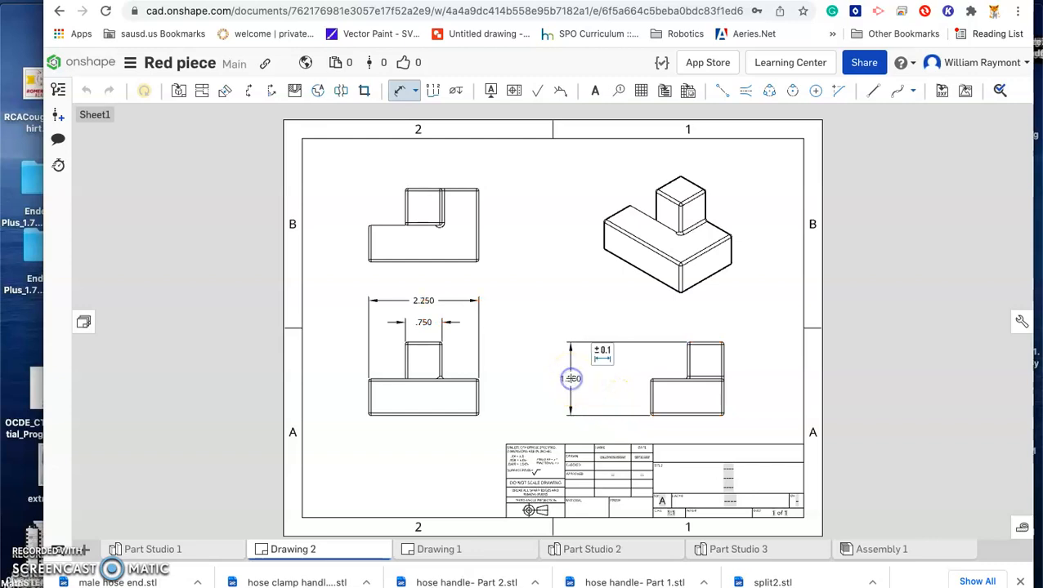
{"action": "left_click", "coordinate": [666, 377]}
{"action": "left_click", "coordinate": [667, 417]}
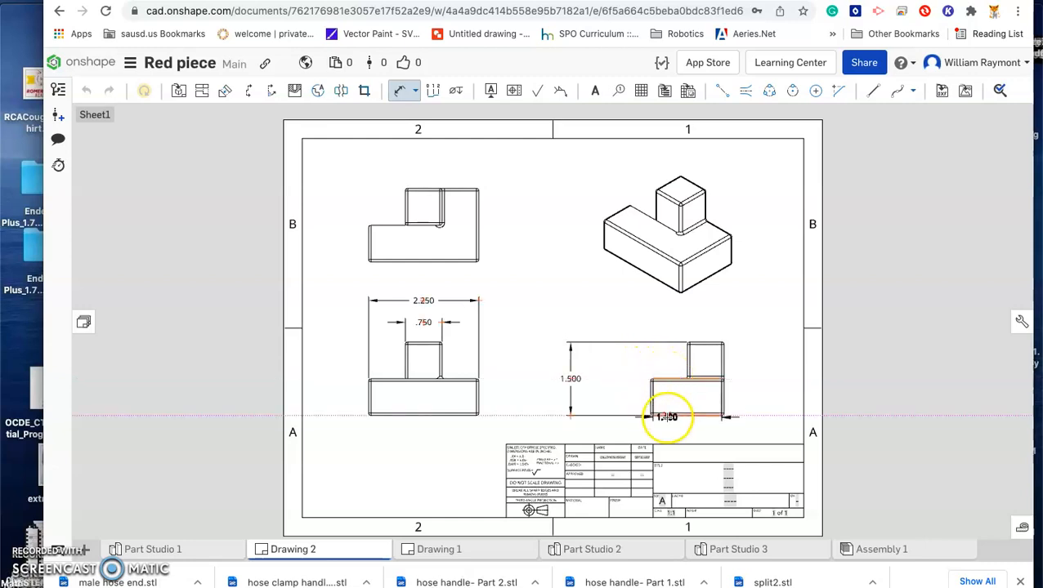
{"action": "left_click", "coordinate": [667, 416]}
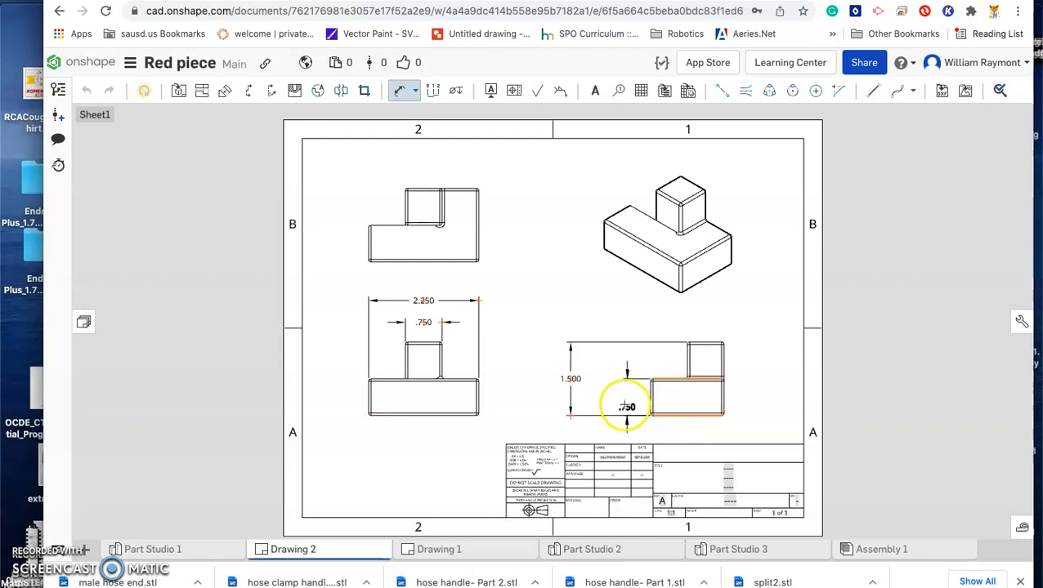
{"action": "left_click", "coordinate": [624, 399]}
{"action": "left_click", "coordinate": [623, 399]}
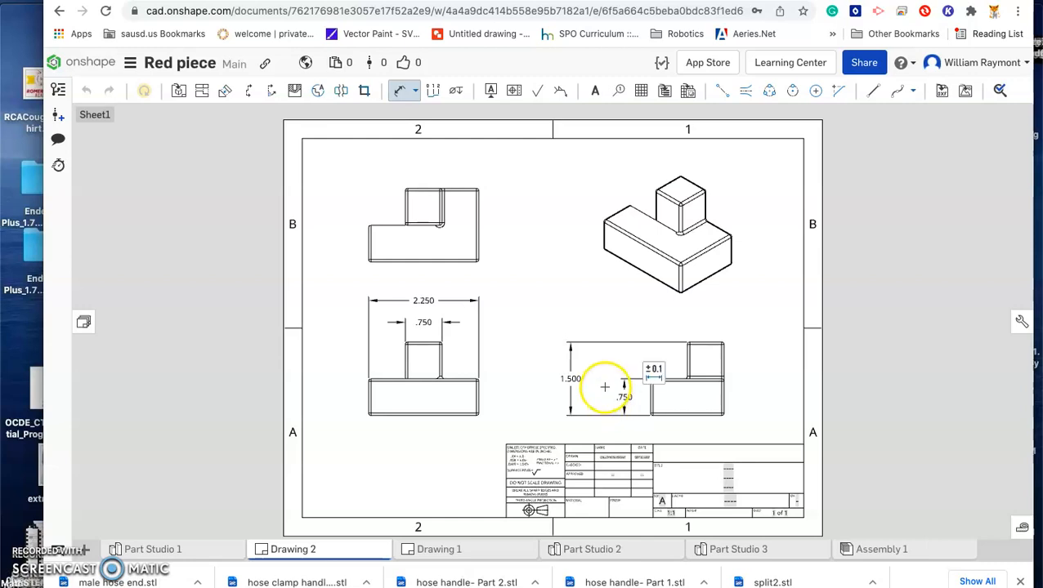
Dimension the overall depth and the long leg's depth in the top view, placing both dimensions on its right side.
{"action": "left_click", "coordinate": [458, 185]}
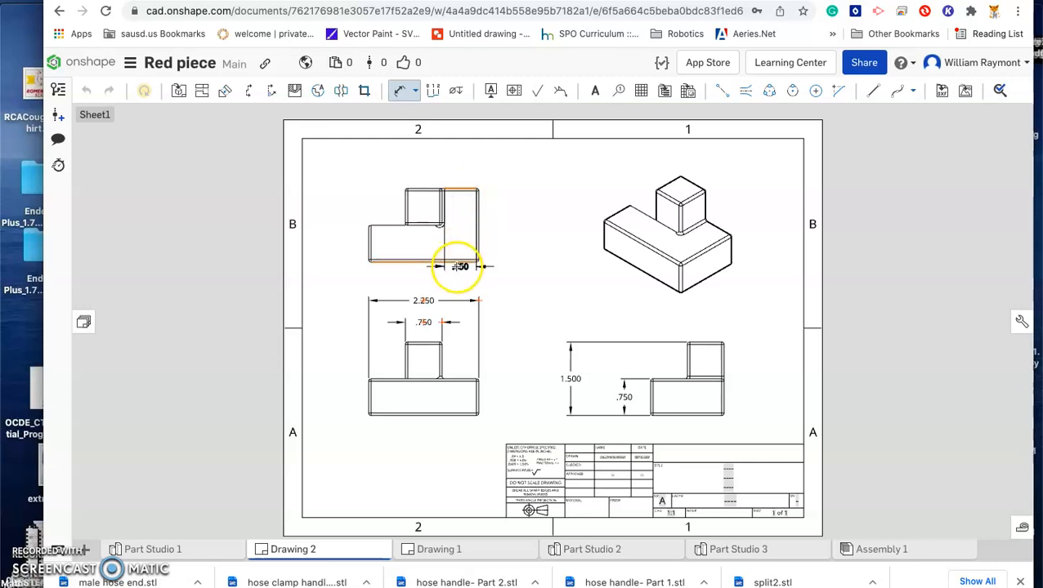
{"action": "left_click", "coordinate": [459, 264]}
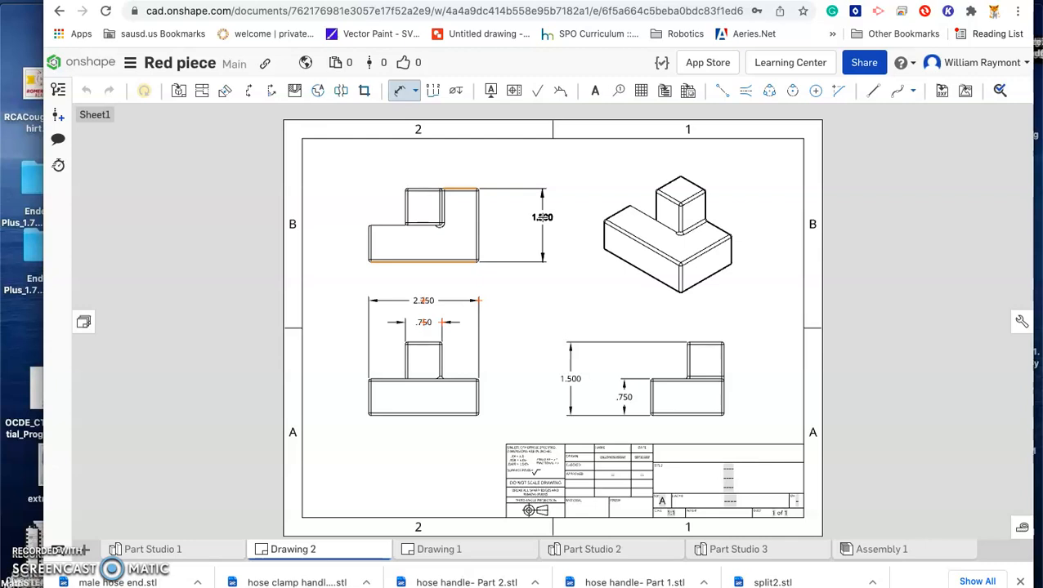
{"action": "left_click", "coordinate": [543, 221]}
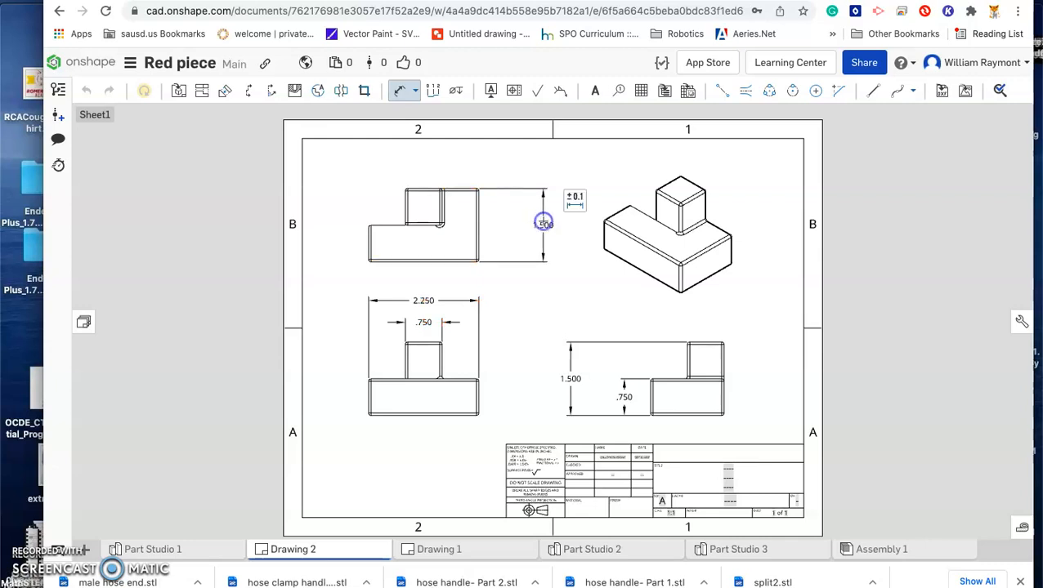
{"action": "left_click", "coordinate": [438, 226]}
{"action": "left_click", "coordinate": [422, 229]}
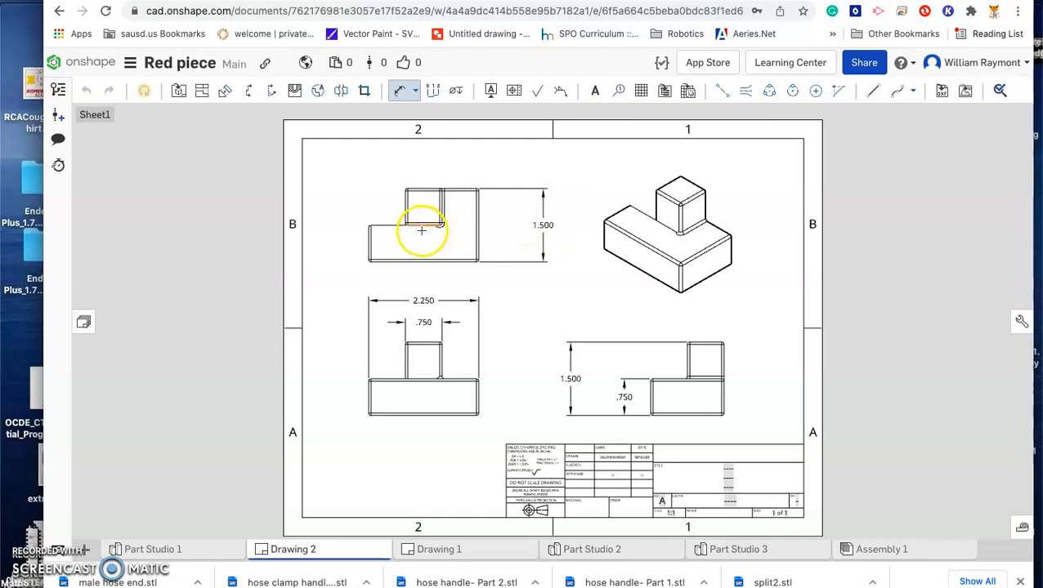
{"action": "left_click", "coordinate": [424, 262]}
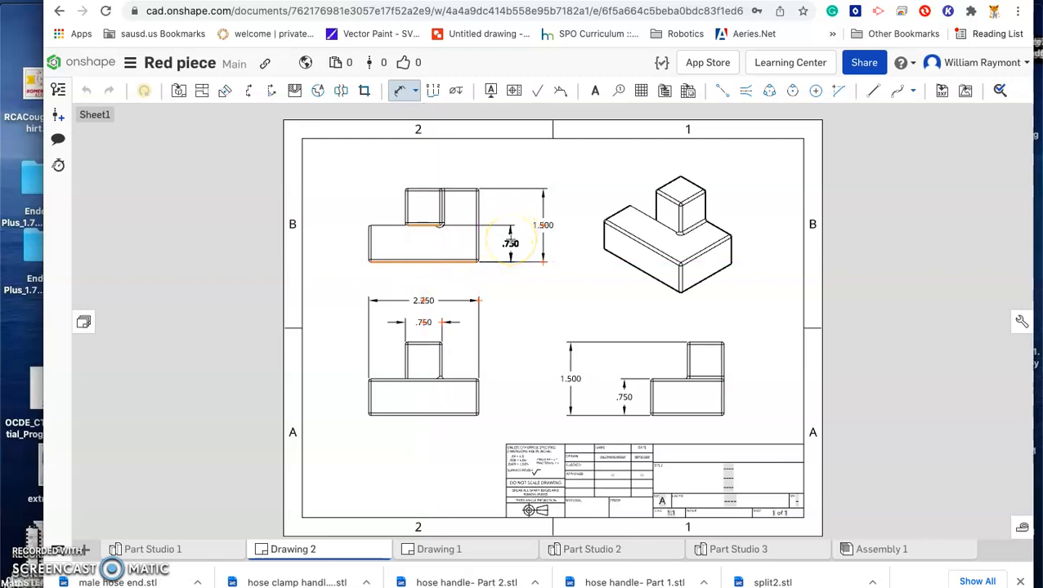
{"action": "left_click", "coordinate": [509, 241]}
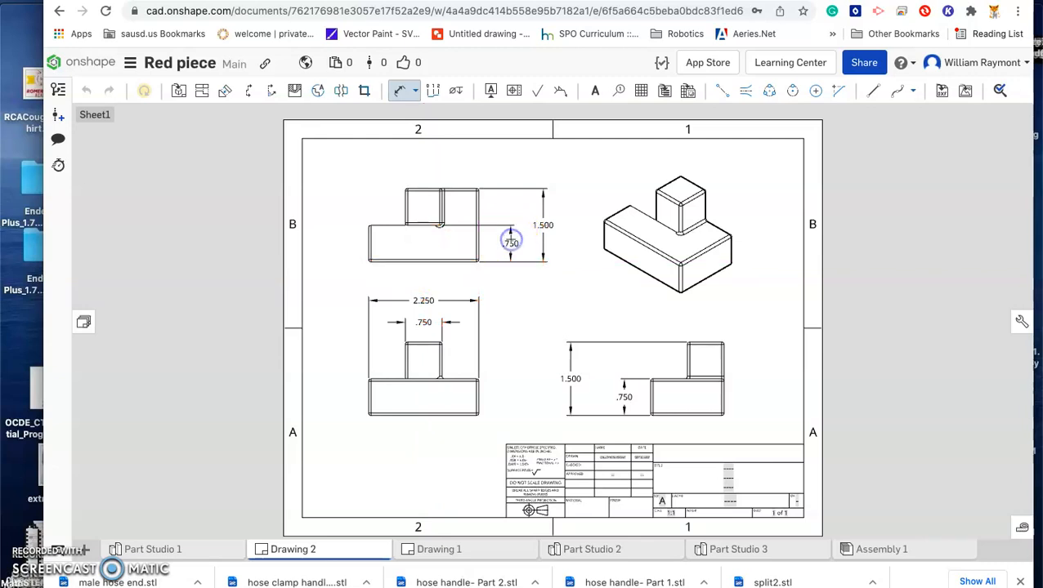
Enter "Red Piece" as the drawing title in the title block's TITLE field.
{"action": "left_click", "coordinate": [666, 473]}
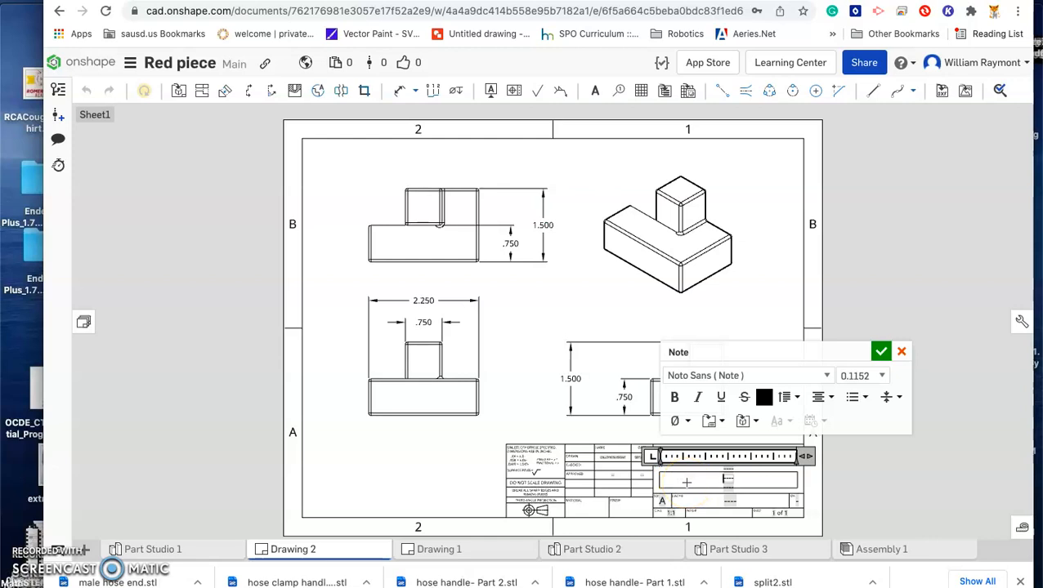
{"action": "type", "text": "Red"}
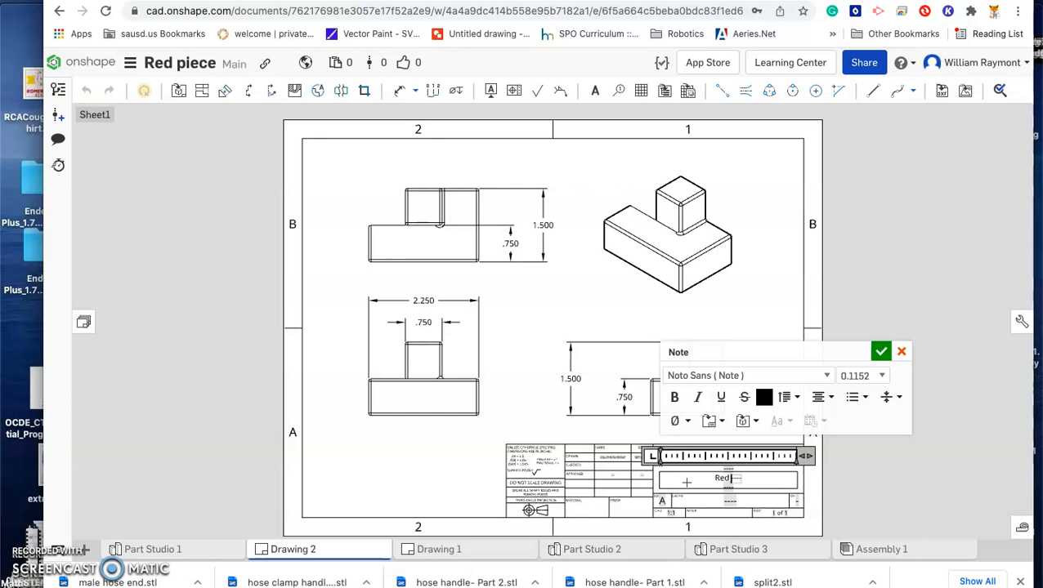
{"action": "type", "text": " Piece"}
{"action": "left_click", "coordinate": [882, 355]}
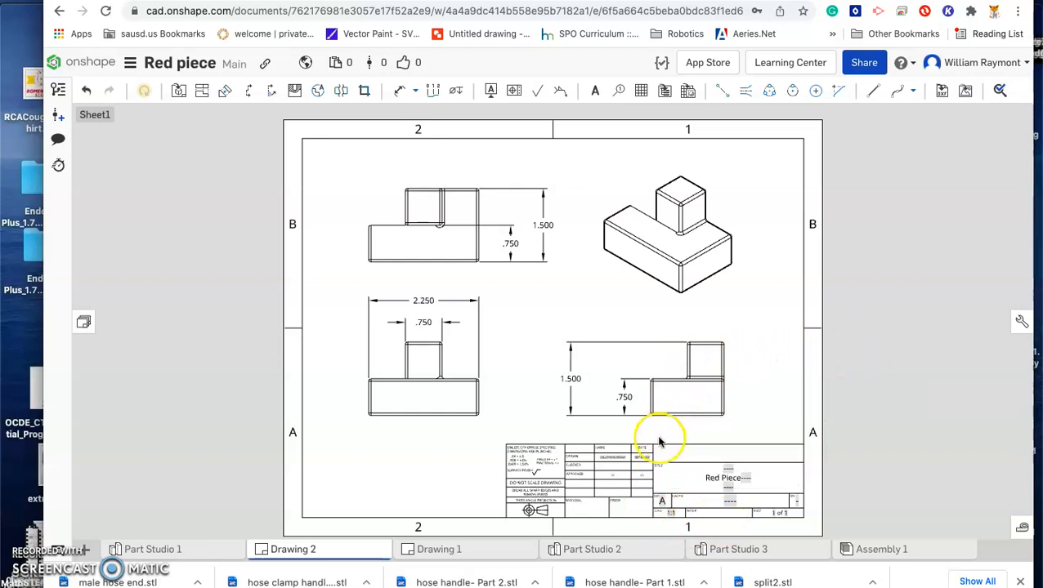
Fill in the title block's MATERIAL field with "Wood Blocks".
{"action": "scroll", "coordinate": [646, 474], "scroll_direction": "up", "scroll_amount": 4}
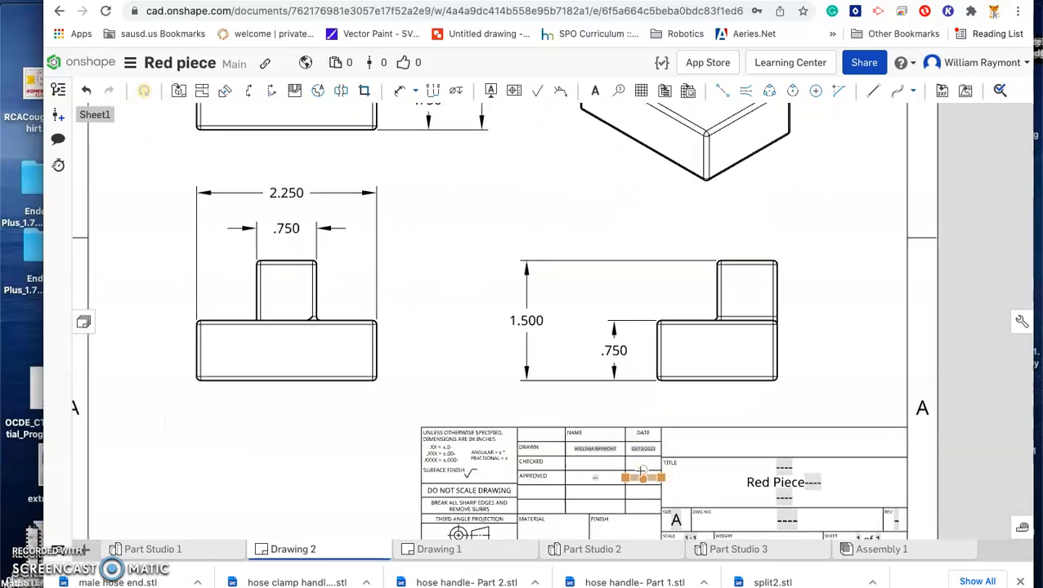
{"action": "scroll", "coordinate": [642, 472], "scroll_direction": "up", "scroll_amount": 2}
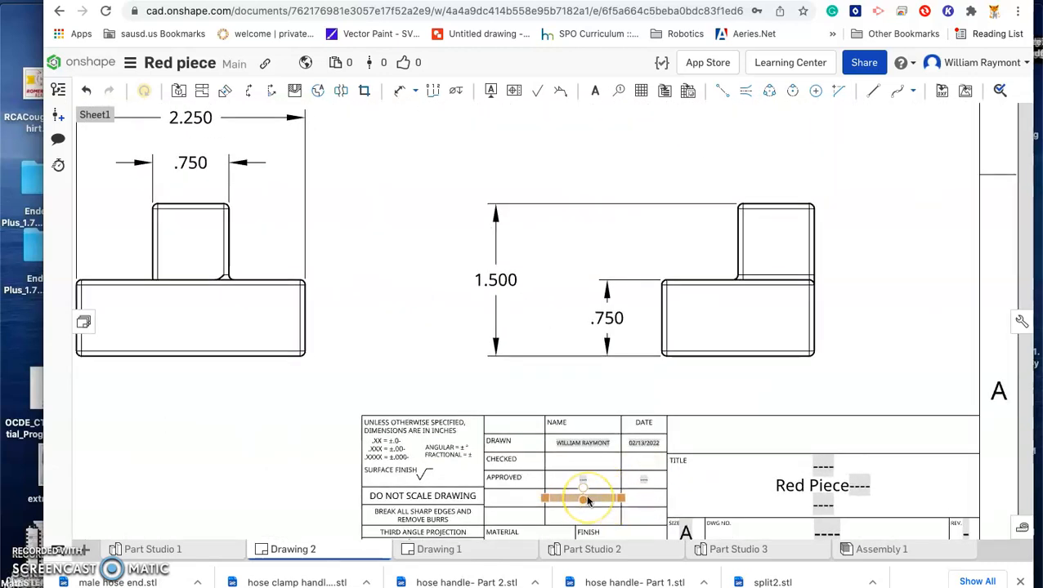
{"action": "scroll", "coordinate": [587, 500], "scroll_direction": "down", "scroll_amount": 5}
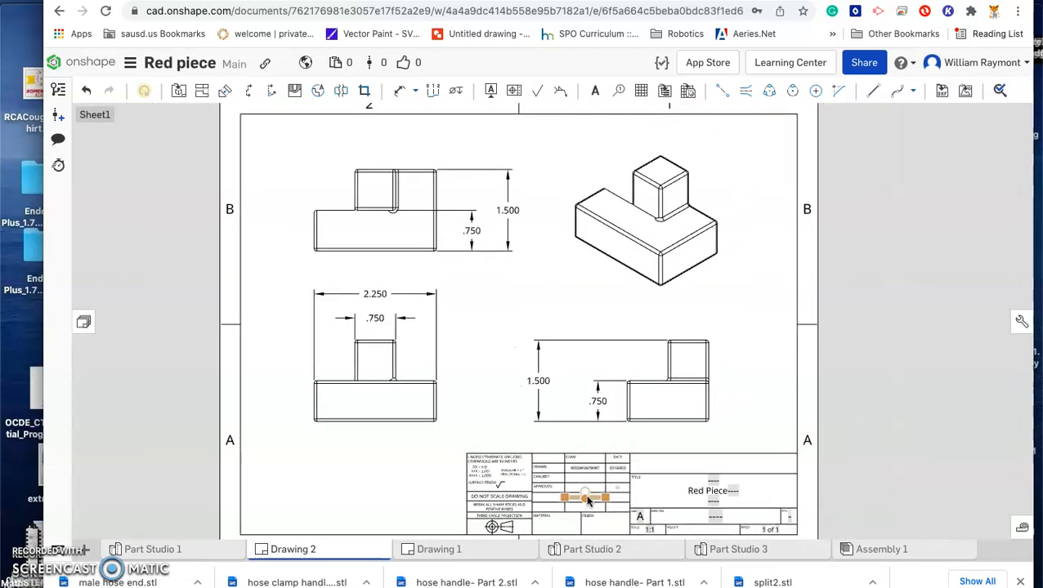
{"action": "scroll", "coordinate": [556, 523], "scroll_direction": "down", "scroll_amount": 3}
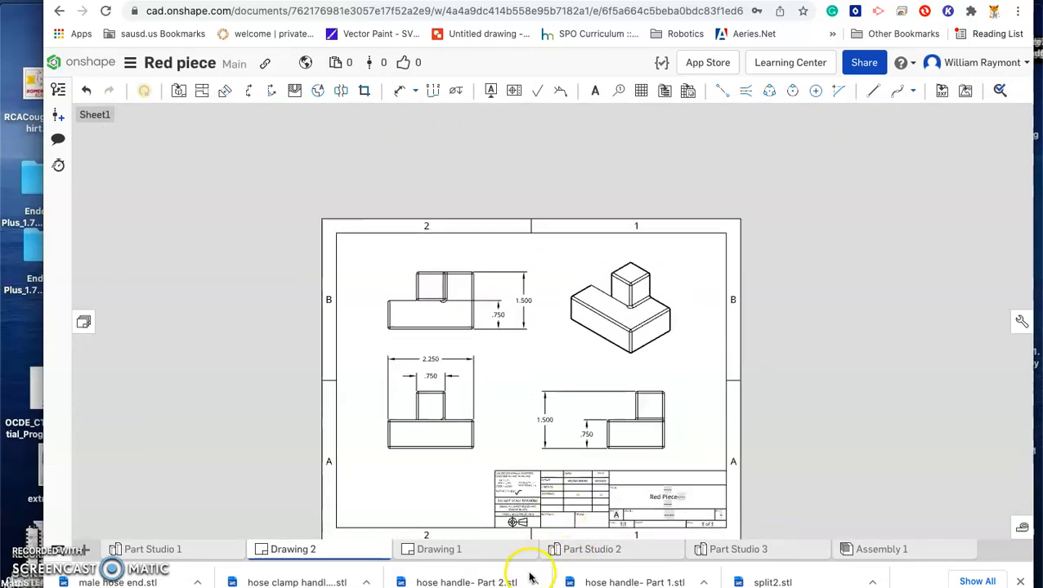
{"action": "scroll", "coordinate": [545, 537], "scroll_direction": "up", "scroll_amount": 5}
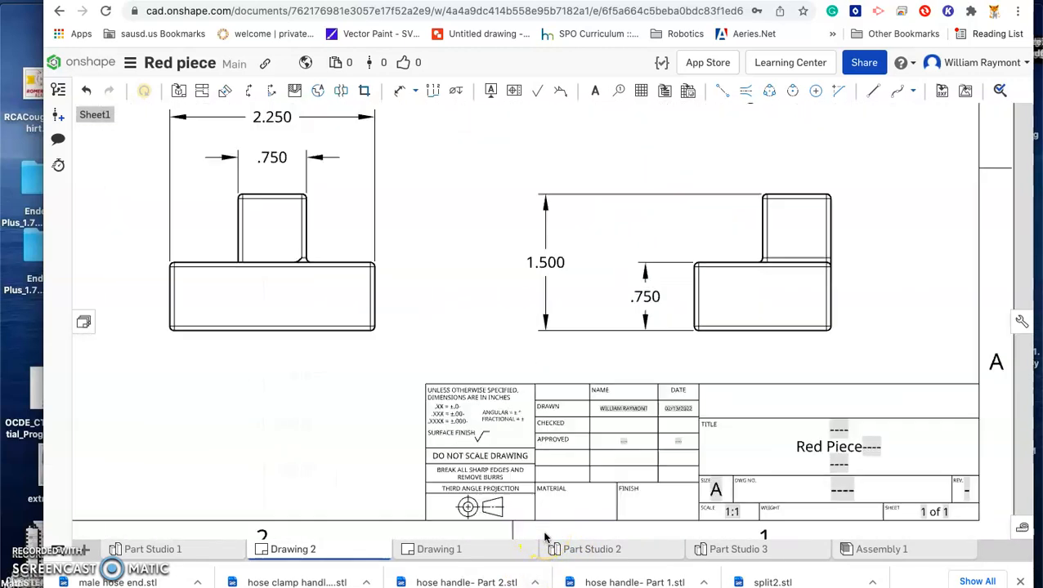
{"action": "scroll", "coordinate": [546, 539], "scroll_direction": "up", "scroll_amount": 3}
{"action": "left_click", "coordinate": [554, 494]}
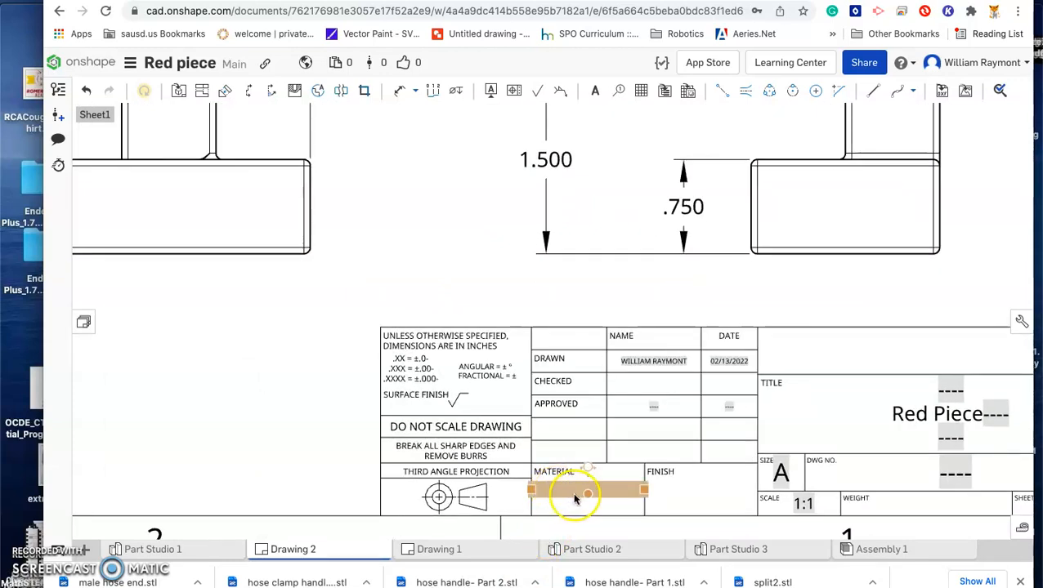
{"action": "double_click", "coordinate": [573, 498]}
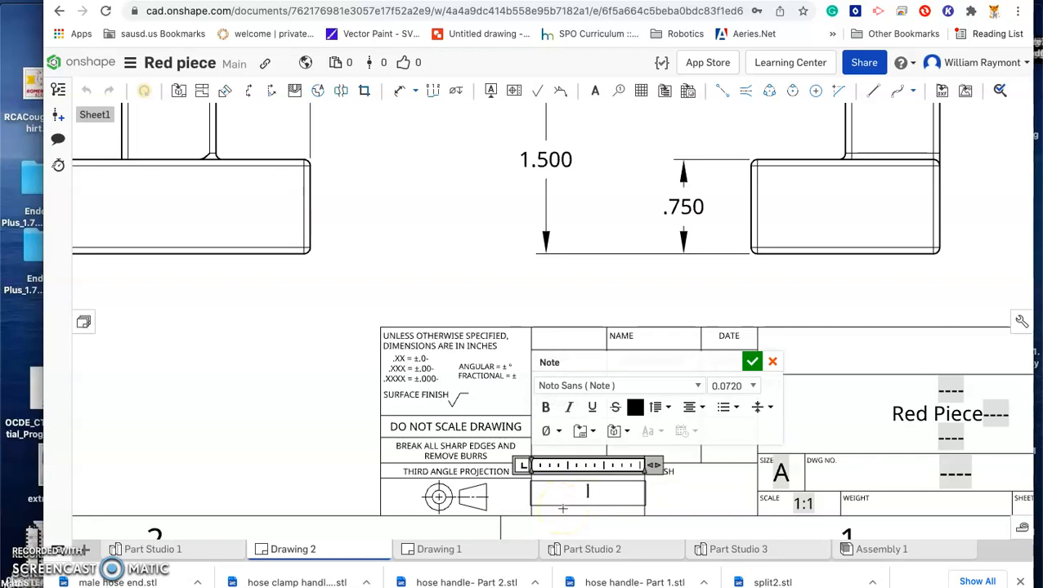
{"action": "type", "text": "Wood"}
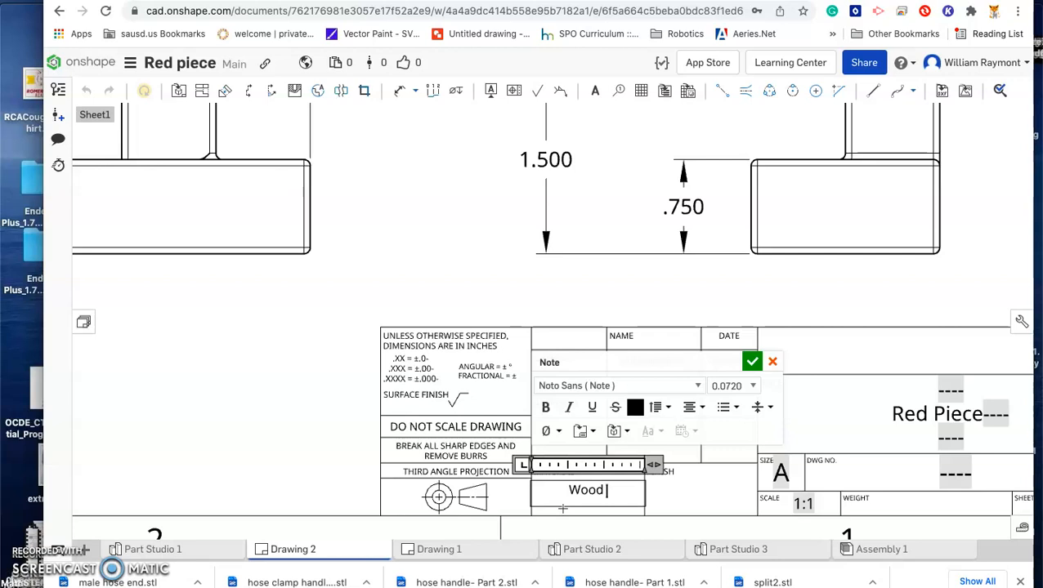
{"action": "type", "text": " Blo"}
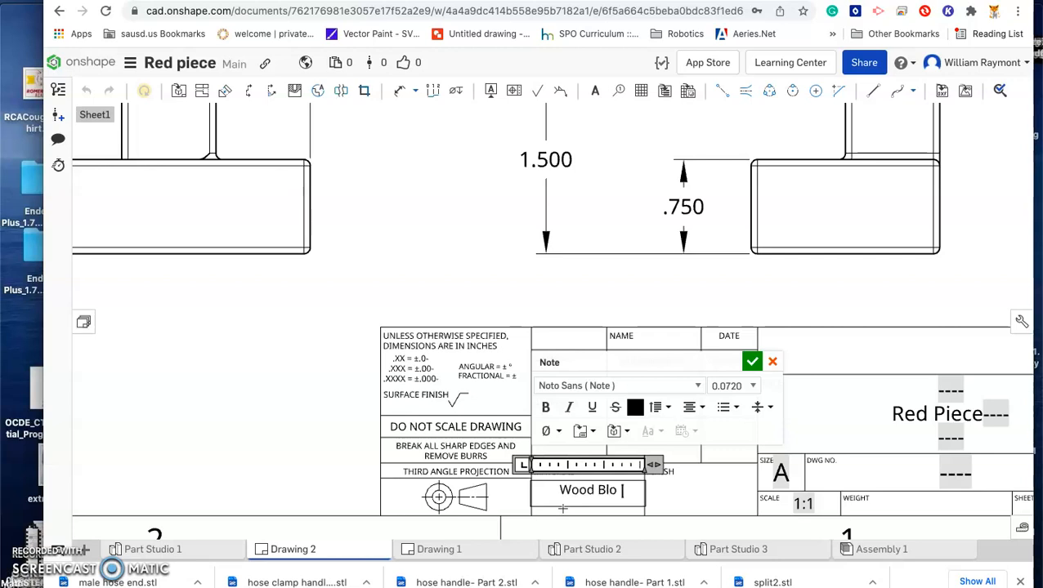
{"action": "type", "text": "cks"}
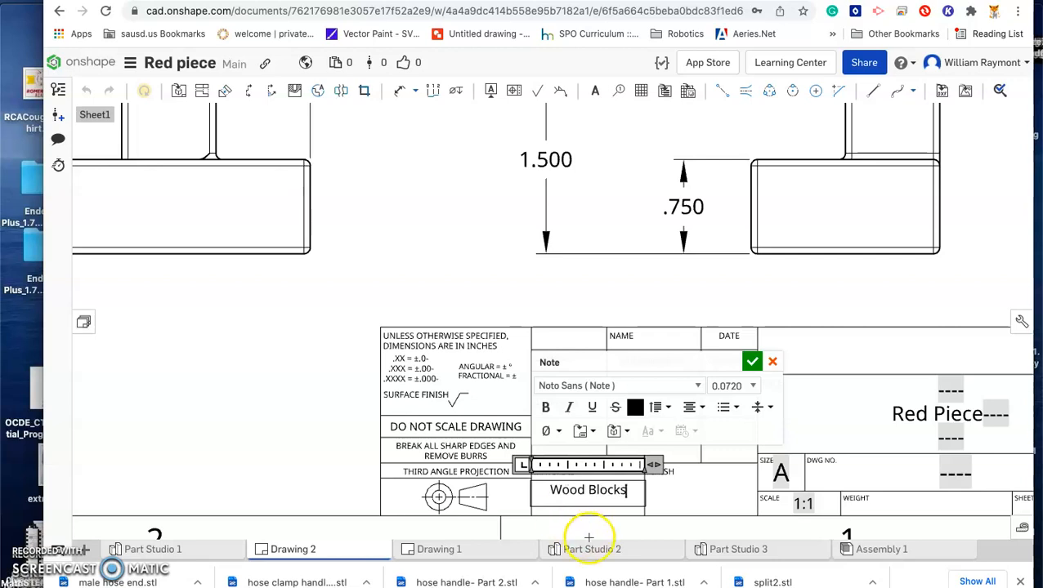
{"action": "left_click", "coordinate": [752, 362]}
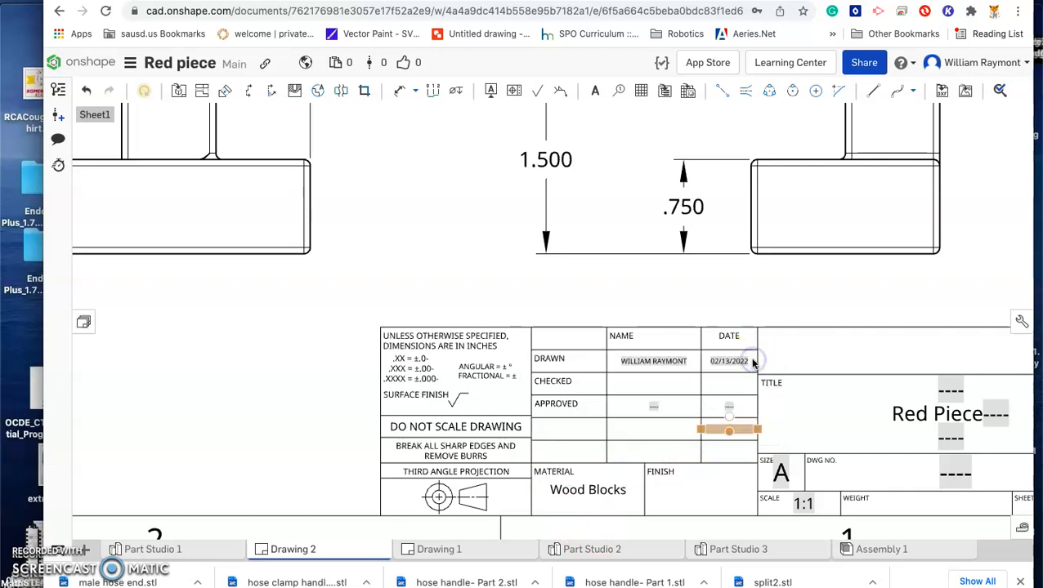
{"action": "scroll", "coordinate": [466, 296], "scroll_direction": "up", "scroll_amount": 2}
{"action": "scroll", "coordinate": [466, 296], "scroll_direction": "down", "scroll_amount": 5}
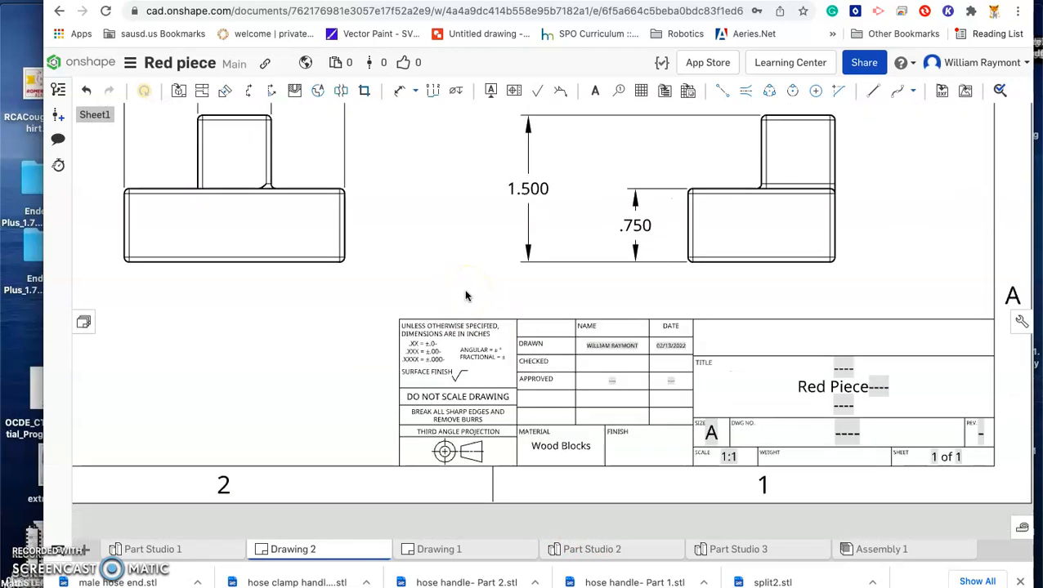
{"action": "scroll", "coordinate": [466, 296], "scroll_direction": "down", "scroll_amount": 1}
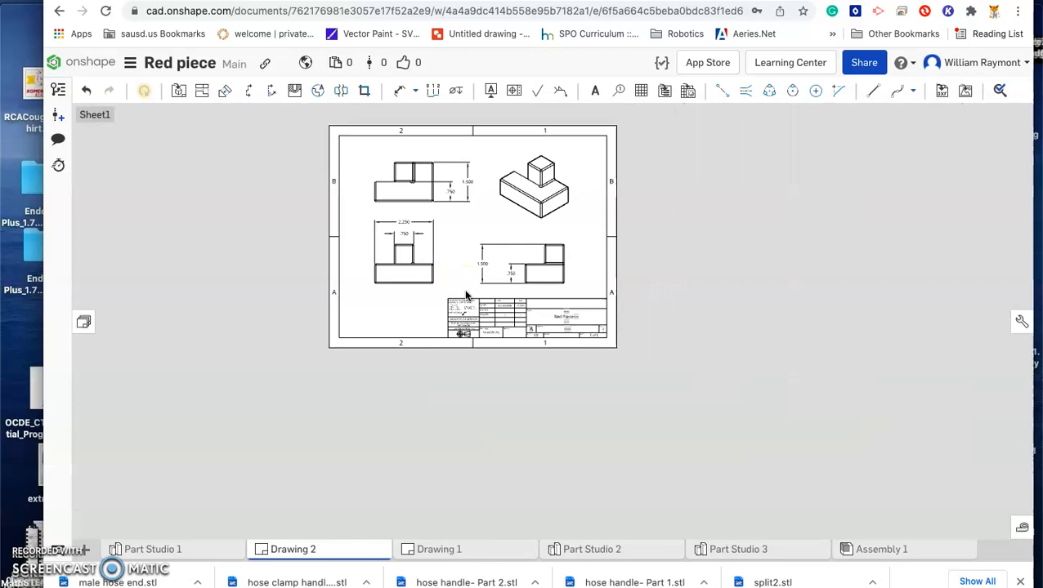